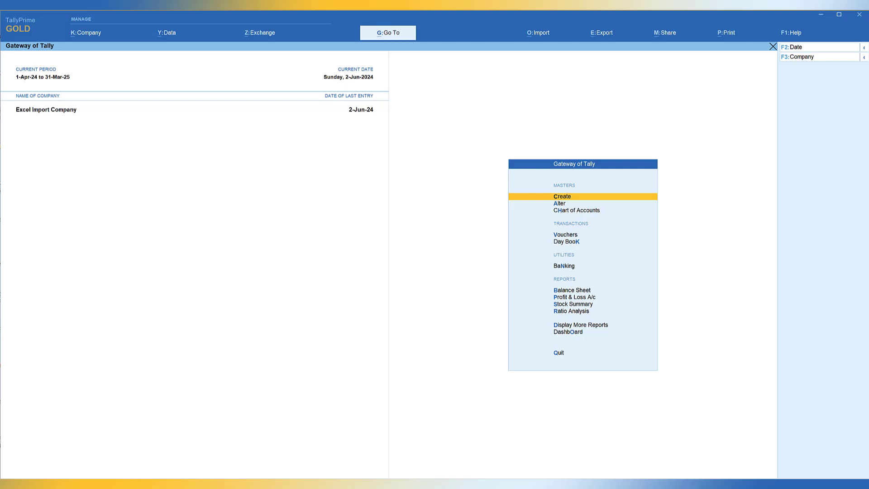
# - Switch to the Excel workbook to look over its Ledger (Read Me) sheet
pyautogui.hotkey('alt', 'Tab')
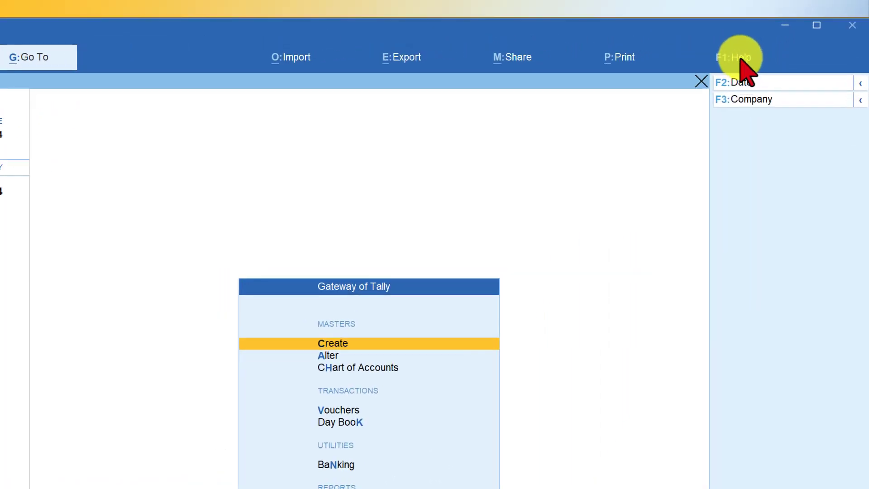
# - From TallyPrime's Help, search the online TallyHelp site for 'excel import'
pyautogui.click(741, 58)
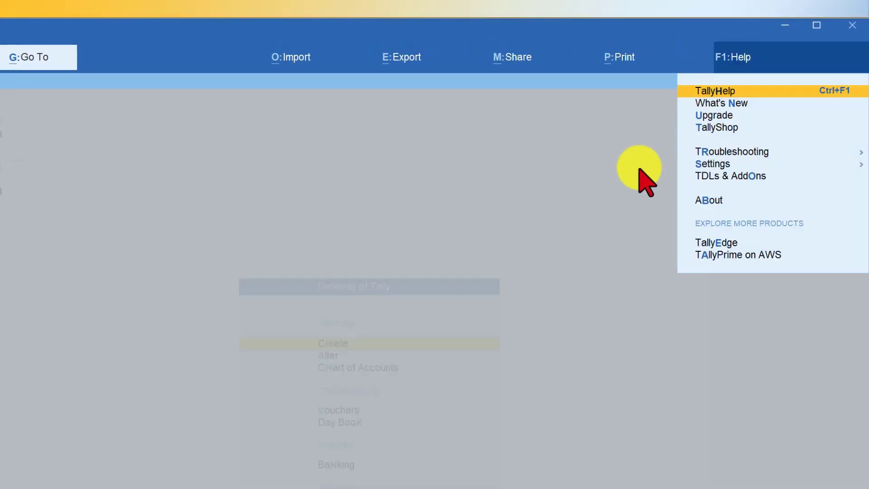
pyautogui.click(724, 92)
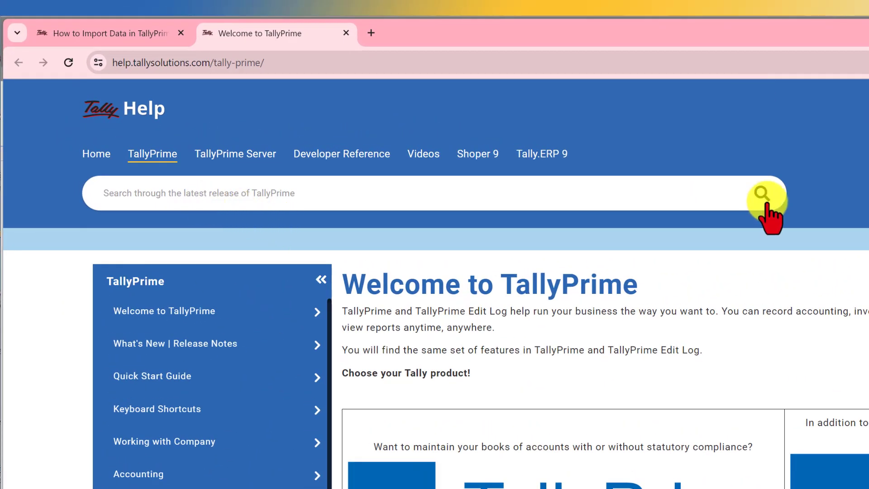
pyautogui.click(152, 195)
pyautogui.write('excel import')
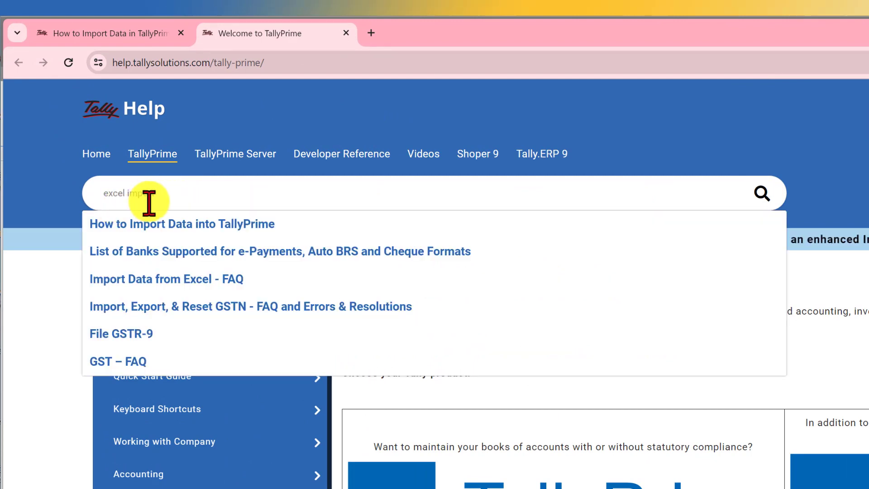
pyautogui.click(762, 192)
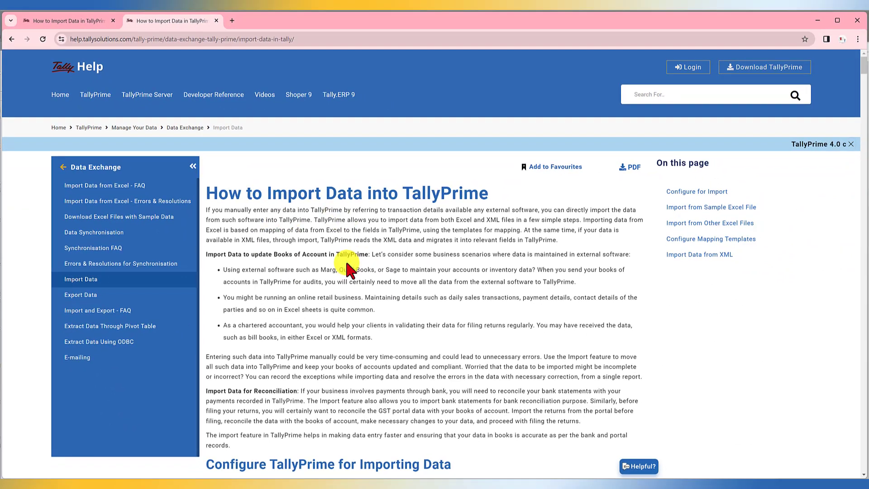
# - Return to the first help tab and scroll down to the e-commerce Download Mapping Templates table
pyautogui.click(82, 15)
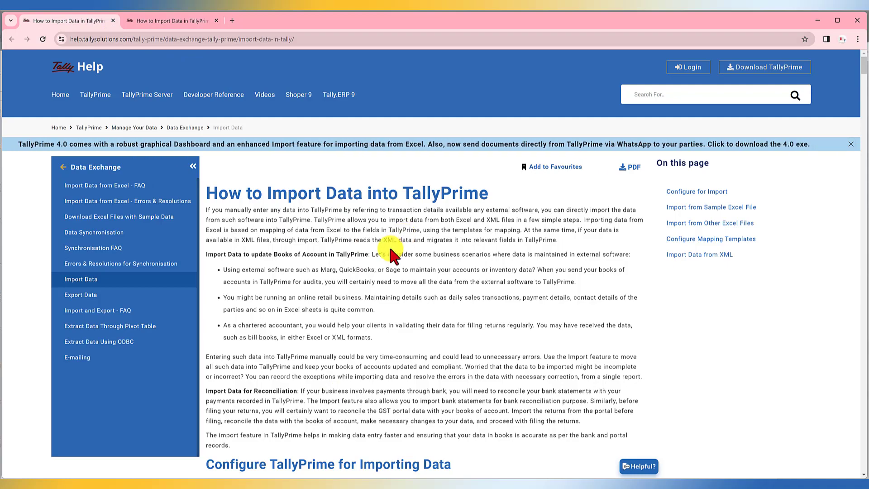
pyautogui.scroll(-20, 390, 249)
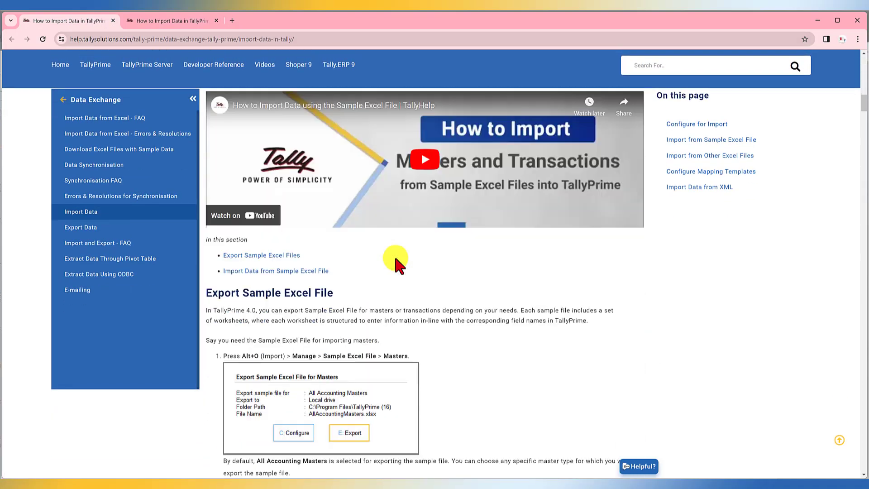
pyautogui.scroll(-20, 395, 259)
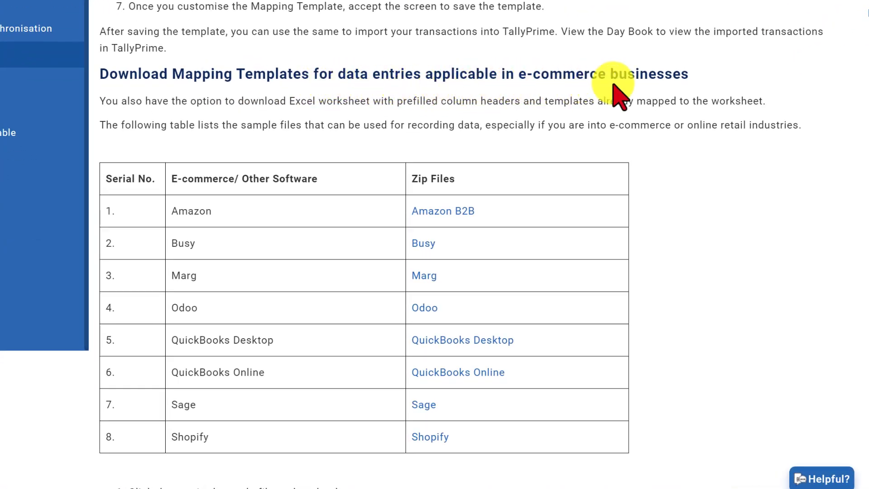
pyautogui.scroll(-4, 700, 156)
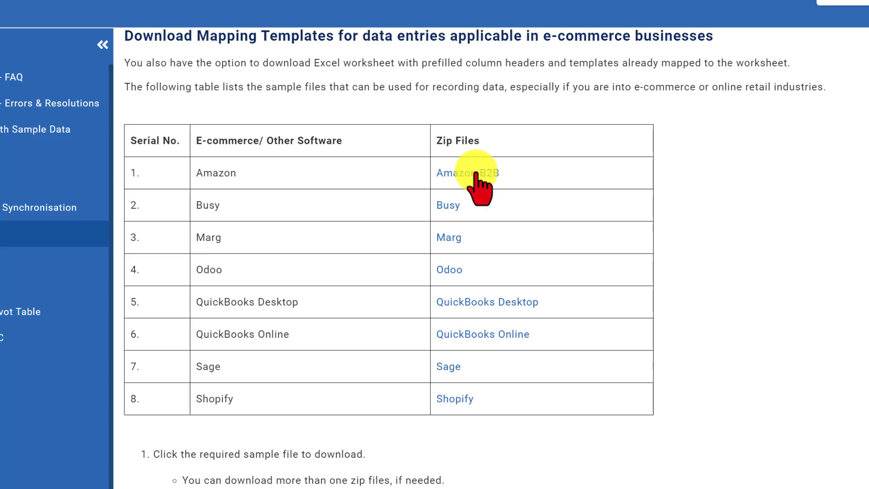
# - Download the Amazon B2B zip from the Zip Files column into D:\ExcelData
pyautogui.click(476, 177)
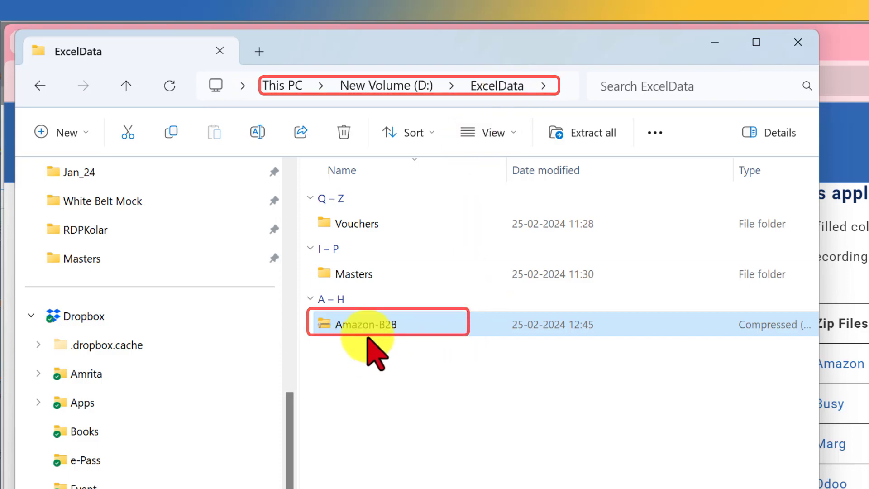
# - Extract Amazon-B2B.zip into D:\ExcelData and open the resulting TSF folder
pyautogui.moveTo(362, 323)
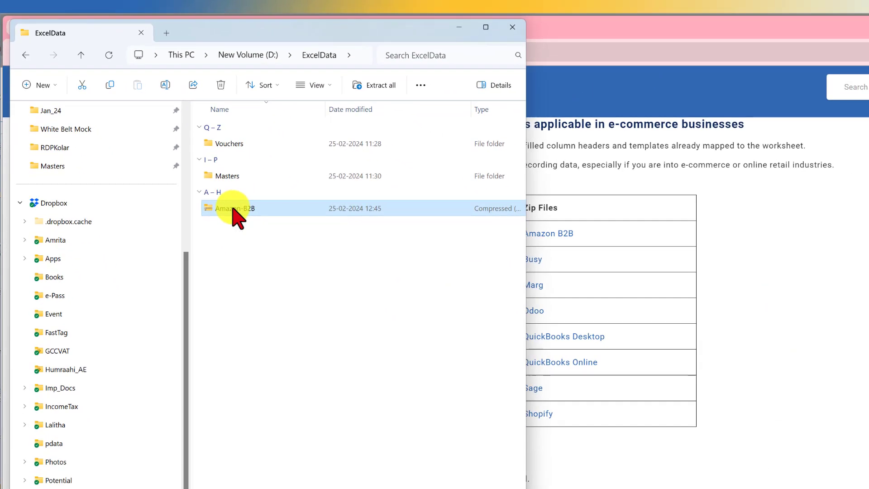
pyautogui.rightClick(233, 209)
pyautogui.click(286, 338)
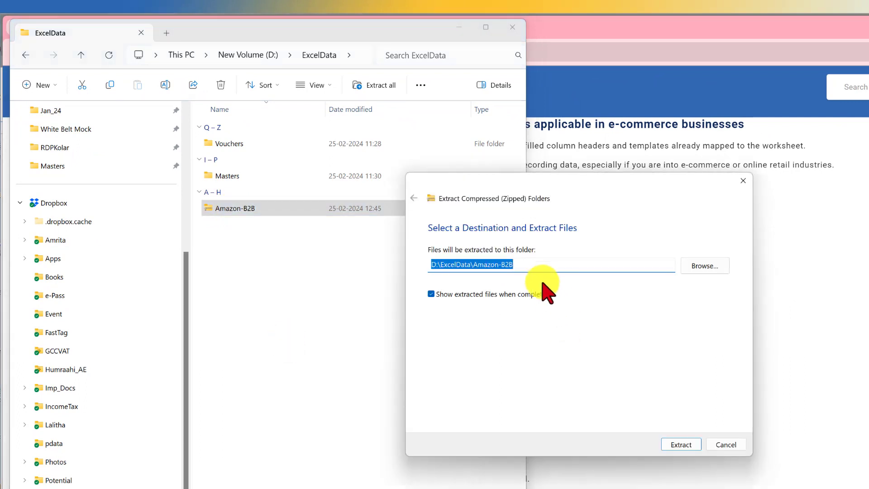
pyautogui.click(532, 264)
pyautogui.press('BackSpace')
pyautogui.press('BackSpace')
pyautogui.press('BackSpace')
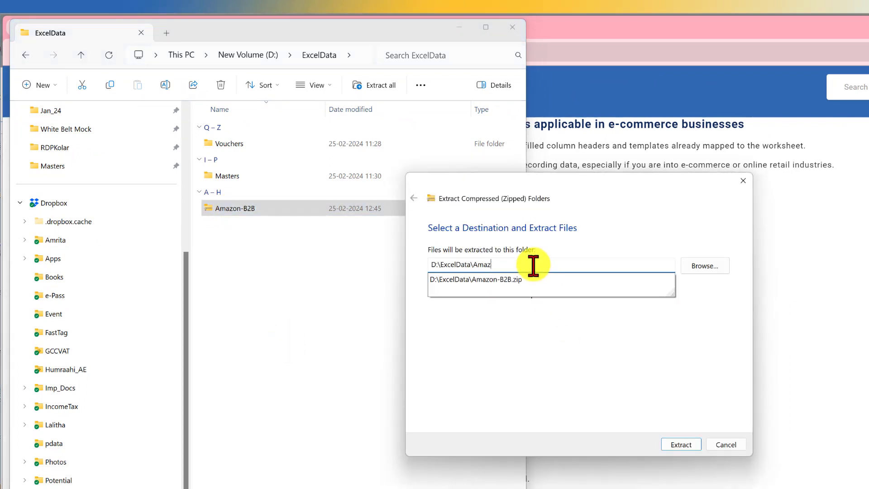
pyautogui.press('BackSpace')
pyautogui.click(681, 445)
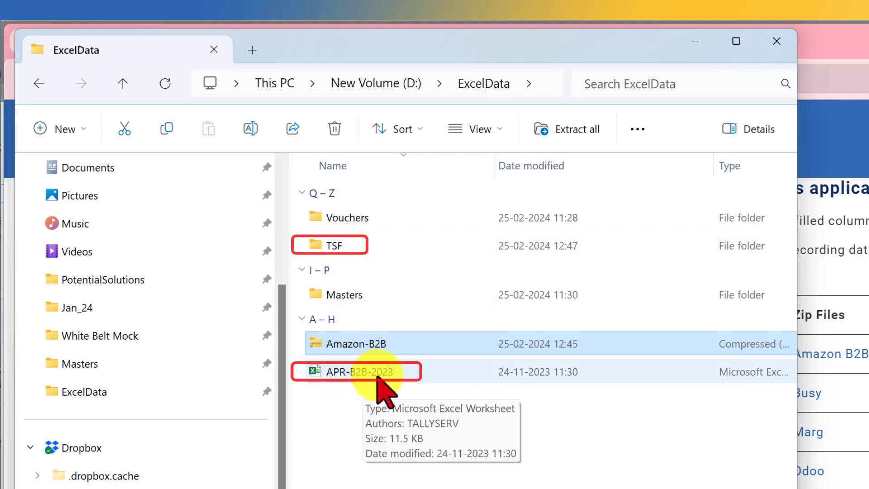
pyautogui.doubleClick(341, 249)
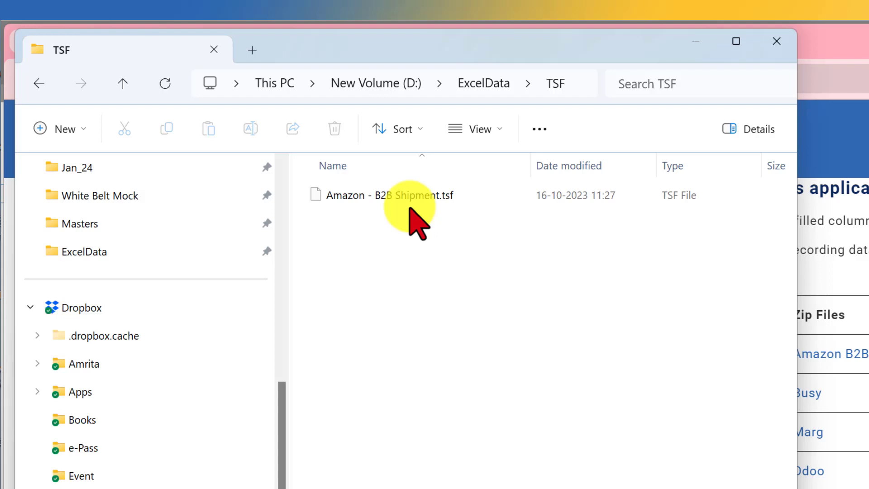
# - Open C:\Program Files\TallyPrime via the desktop shortcut's Properties, keeping the TSF window handy
pyautogui.press('super+d')
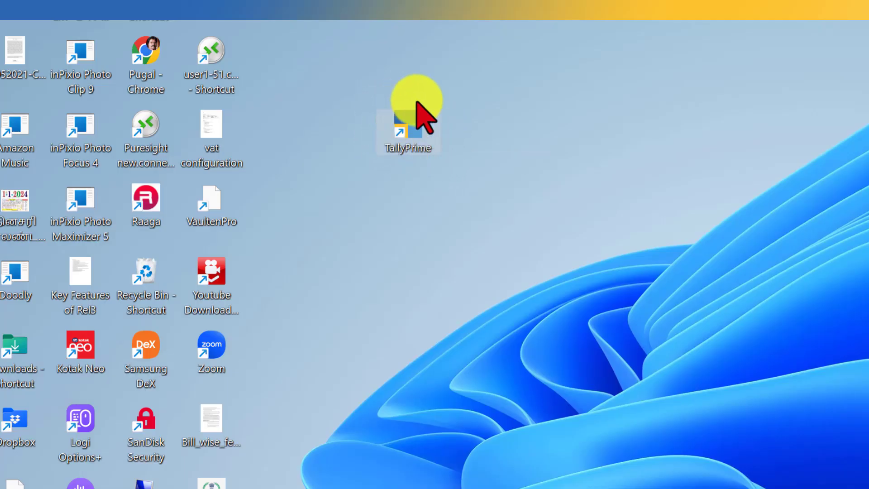
pyautogui.rightClick(409, 136)
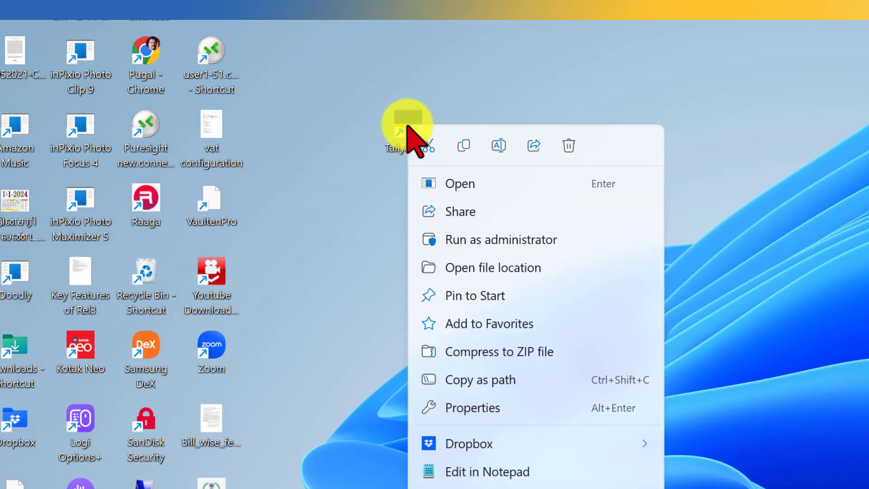
pyautogui.click(495, 406)
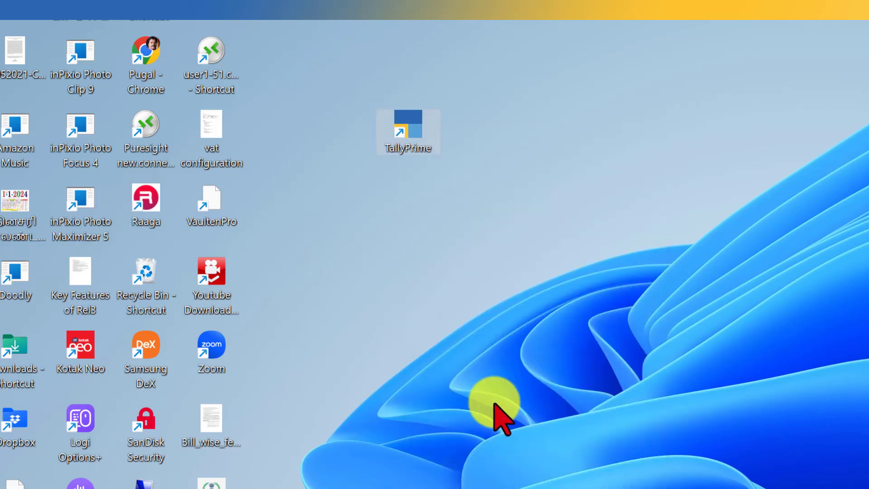
pyautogui.click(480, 460)
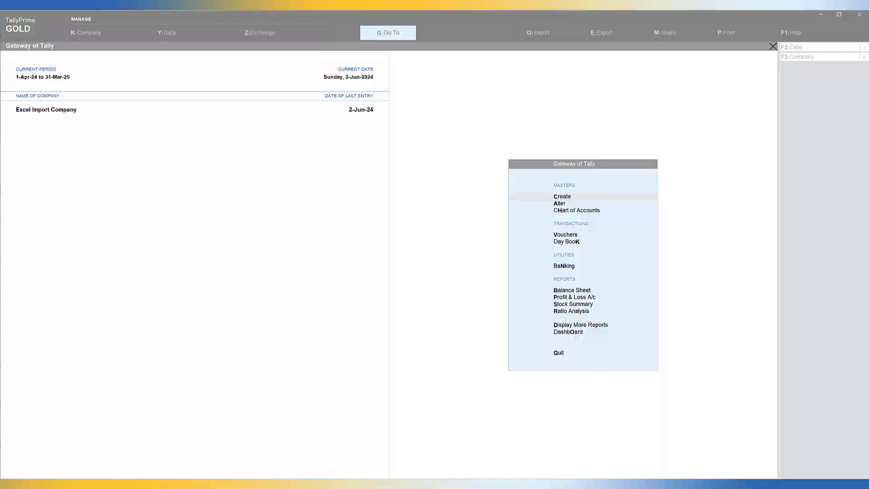
pyautogui.hotkey('alt', 'Tab')
pyautogui.click(297, 430)
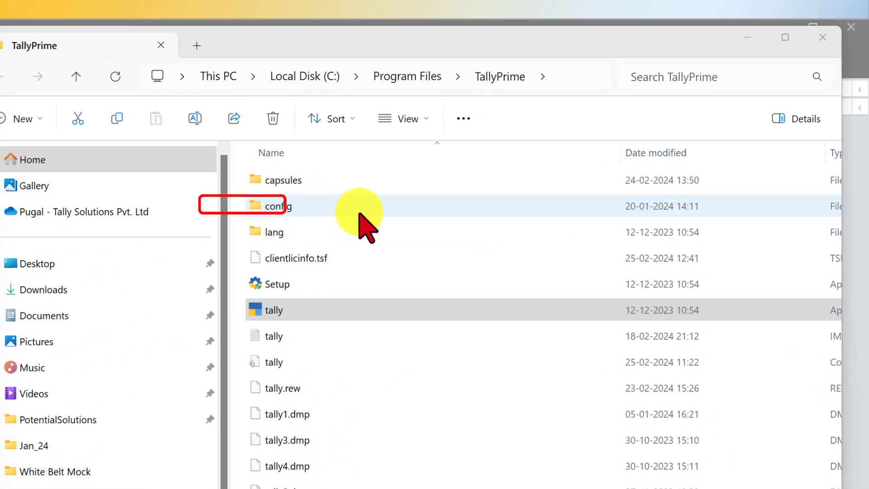
# - Open TallyPrime's config\excelmaps folder of saved mapping templates
pyautogui.click(288, 208)
pyautogui.doubleClick(287, 207)
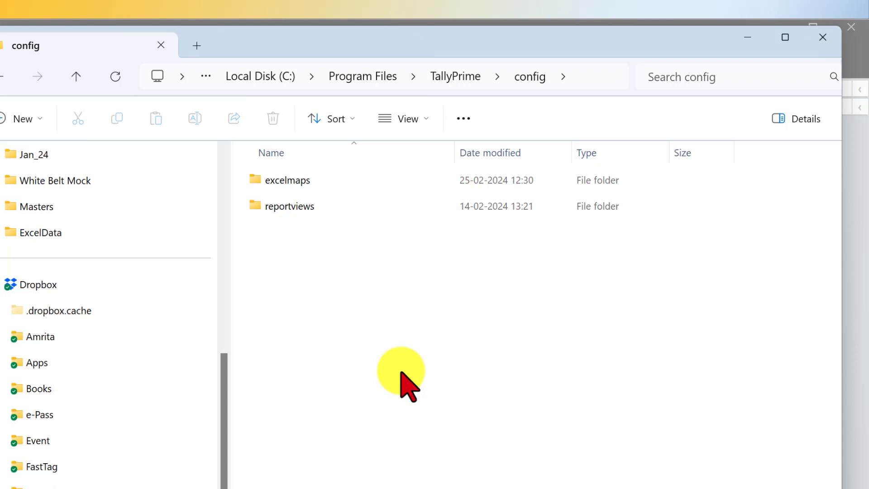
pyautogui.click(292, 180)
pyautogui.doubleClick(293, 180)
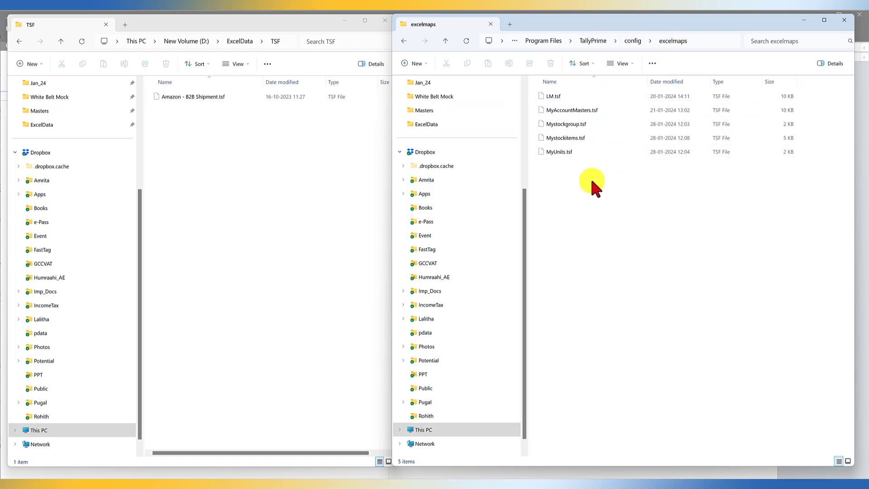
# - Copy Amazon - B2B Shipment.tsf into TallyPrime's excelmaps folder
pyautogui.rightClick(209, 93)
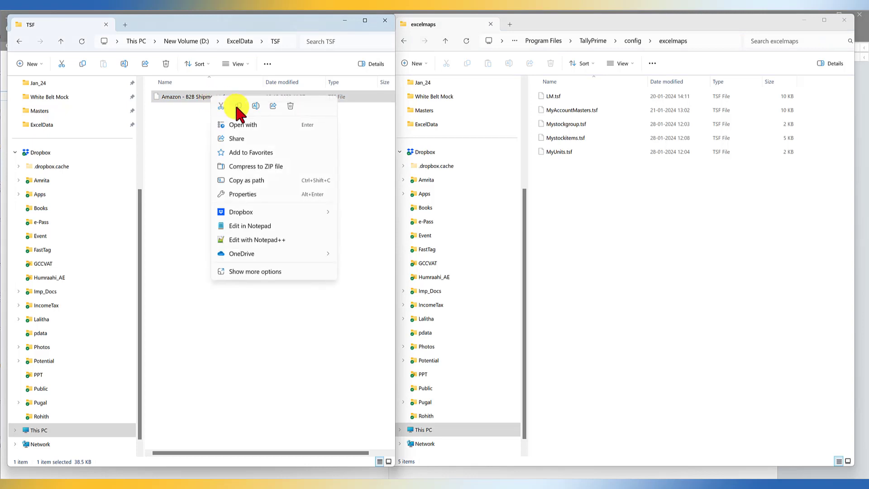
pyautogui.click(237, 107)
pyautogui.rightClick(599, 217)
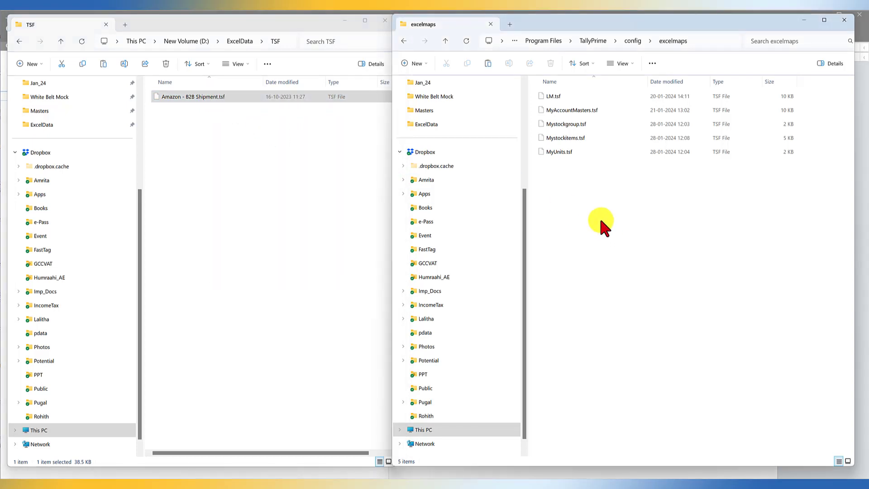
pyautogui.click(615, 236)
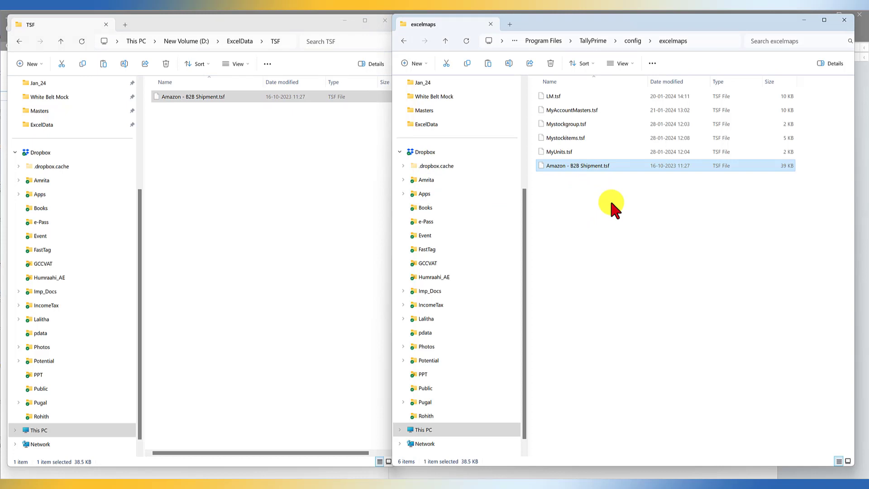
# - Go back to D:\ExcelData in the TSF window and select the APR-B2B-2023 workbook
pyautogui.click(216, 186)
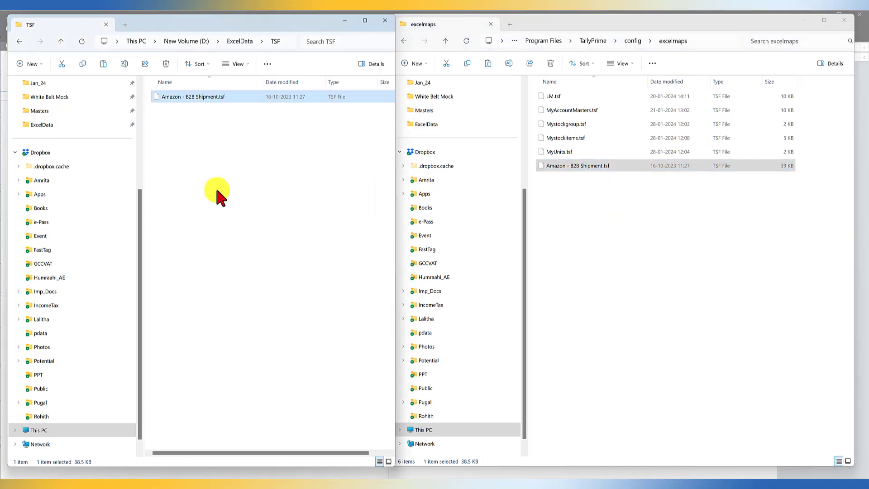
pyautogui.click(240, 40)
pyautogui.click(178, 172)
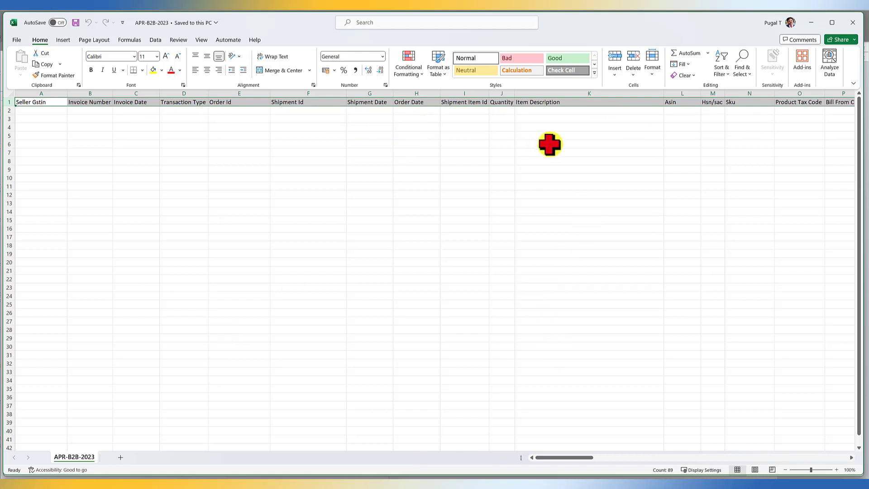
pyautogui.moveTo(555, 456); pyautogui.dragTo(840, 458)
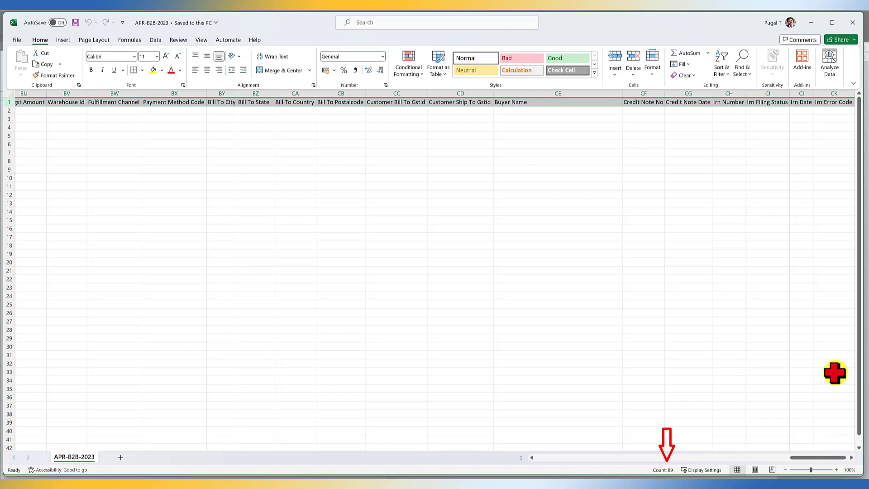
pyautogui.hotkey('ctrl', 'BackSpace')
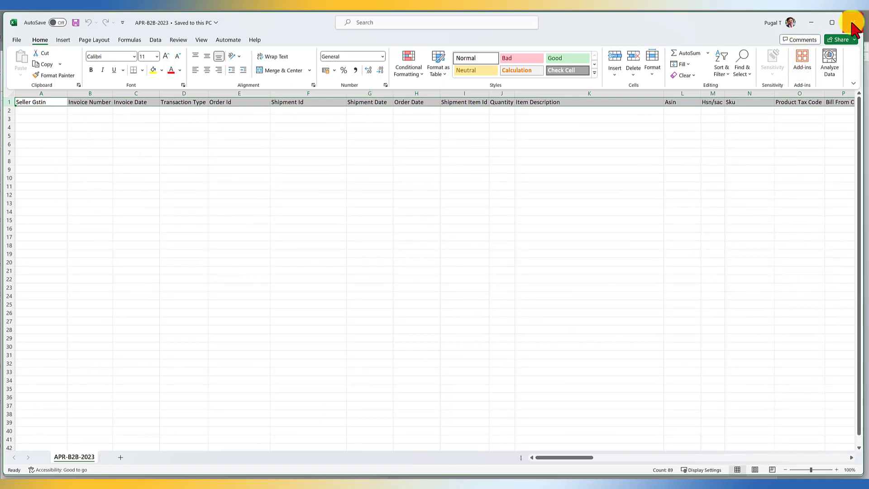
# - Close Excel and create a transaction mapping template from APR-B2B-2023.xlsx, worksheet APR-B2B-2023
pyautogui.click(852, 22)
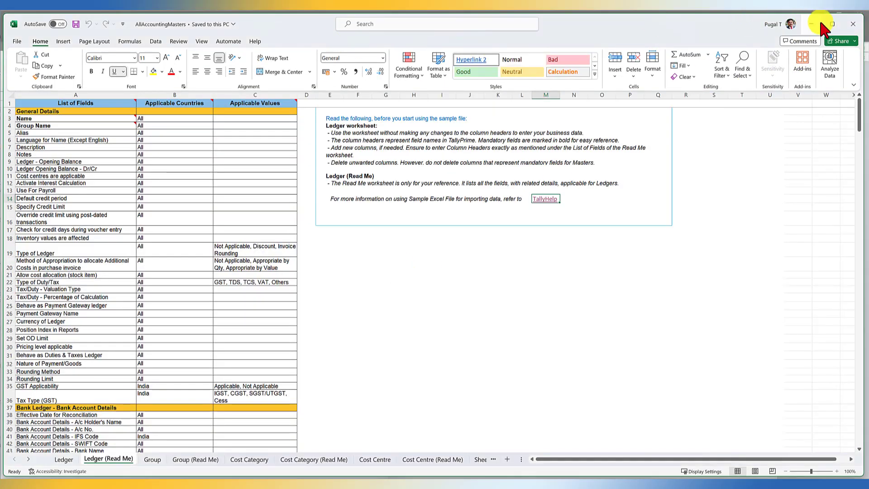
pyautogui.click(852, 23)
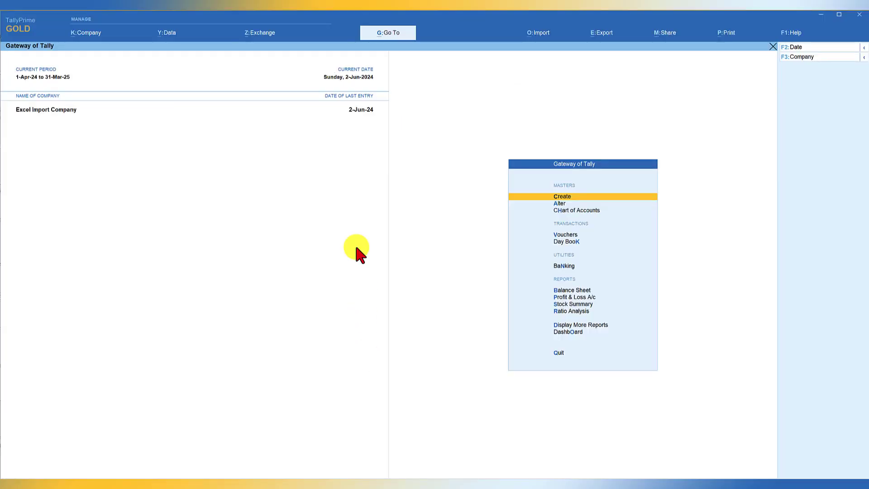
pyautogui.click(542, 33)
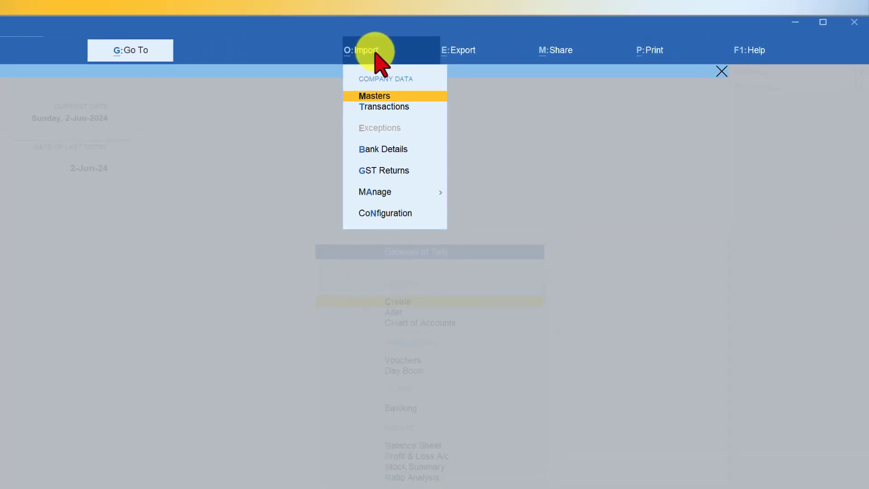
pyautogui.click(373, 193)
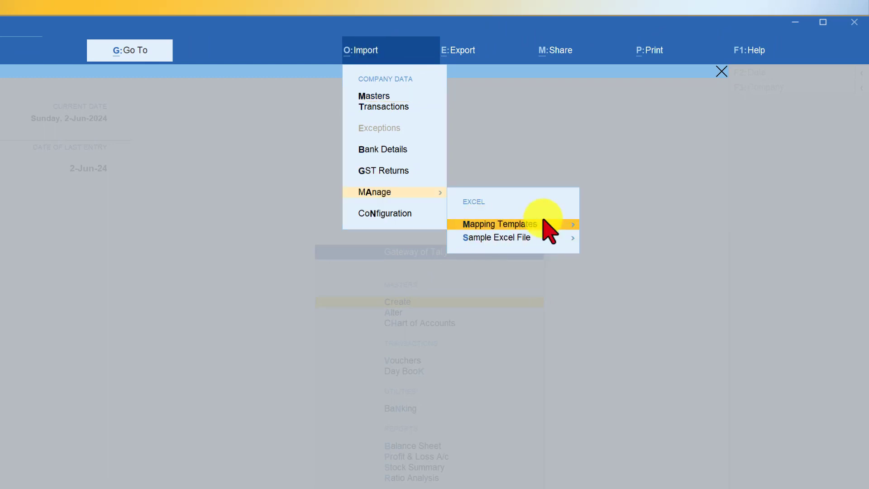
pyautogui.click(466, 225)
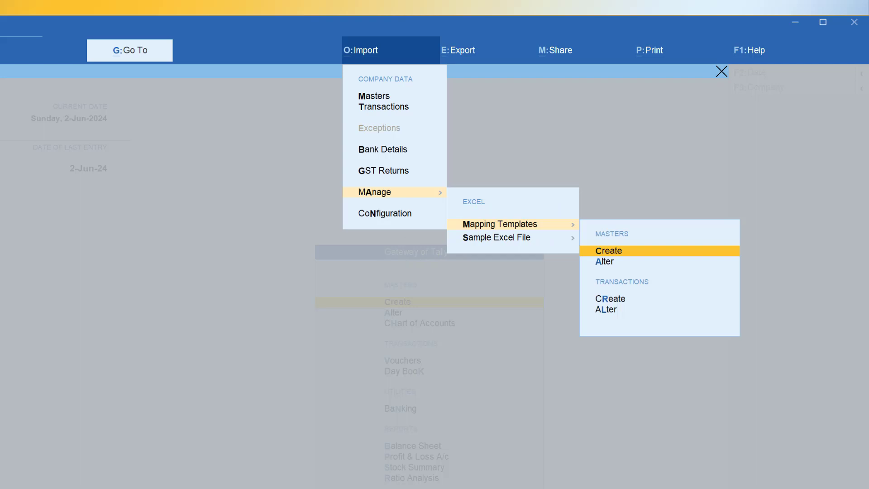
pyautogui.click(609, 299)
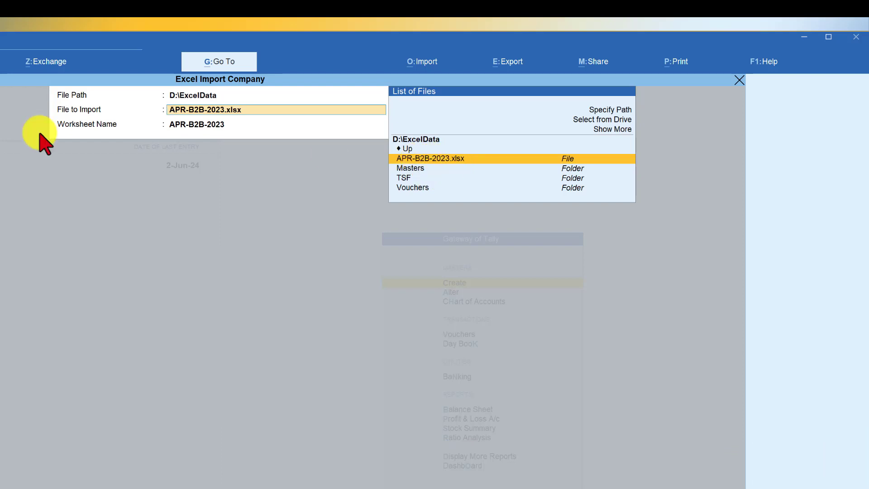
pyautogui.press('Return')
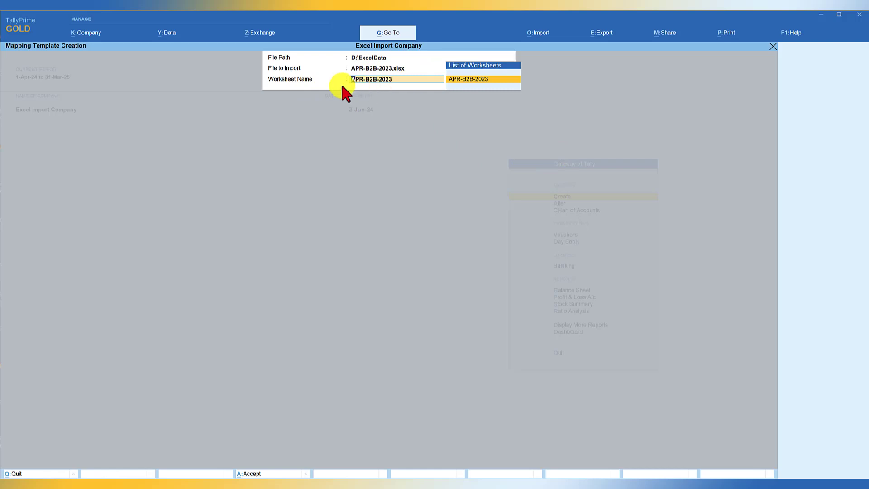
pyautogui.press('Return')
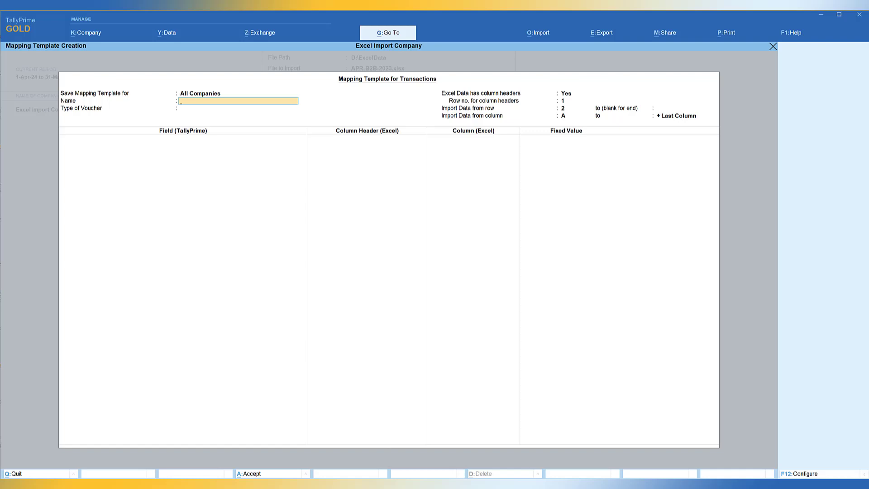
# - Name the template 'Test' and set its voucher type to Accounting Vouchers
pyautogui.write('Test')
pyautogui.press('Return')
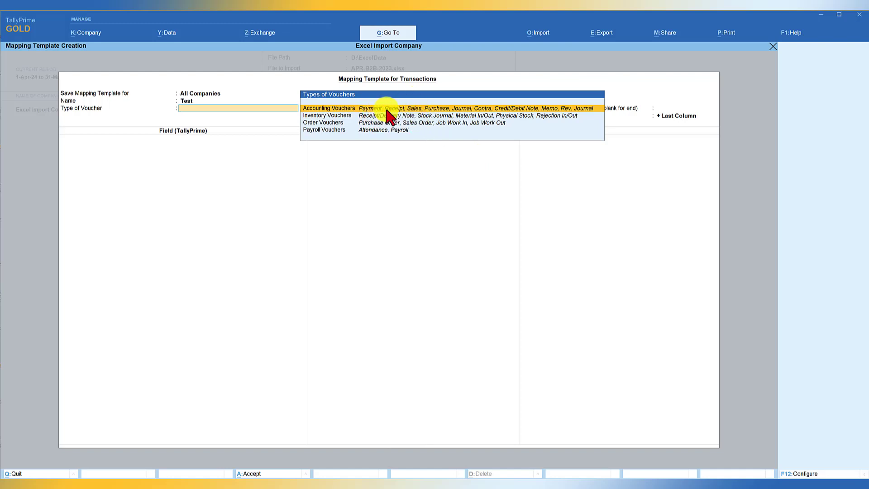
pyautogui.click(402, 117)
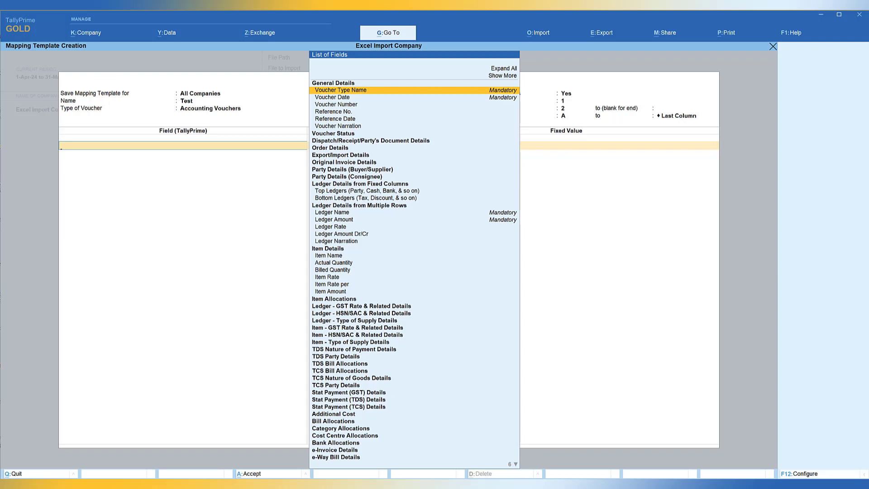
# - Add Voucher Number as the first field, mapped to the Excel header Invoice Number
pyautogui.press('Down')
pyautogui.press('Down')
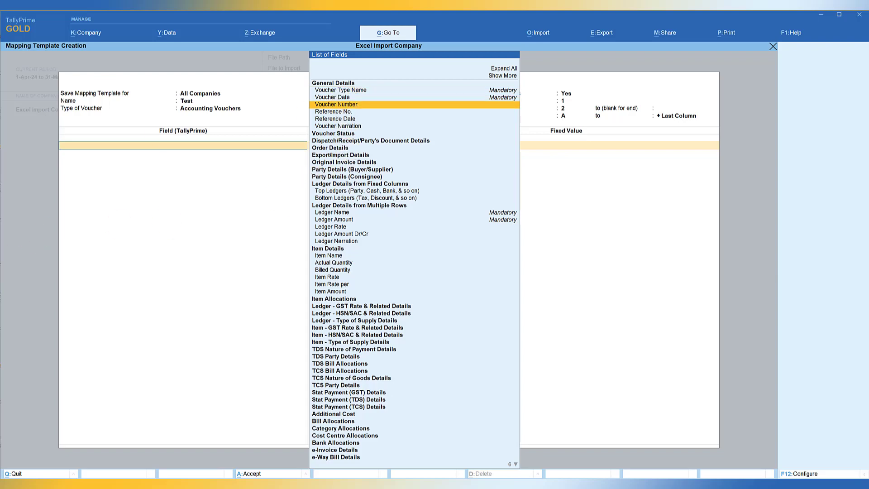
pyautogui.press('Return')
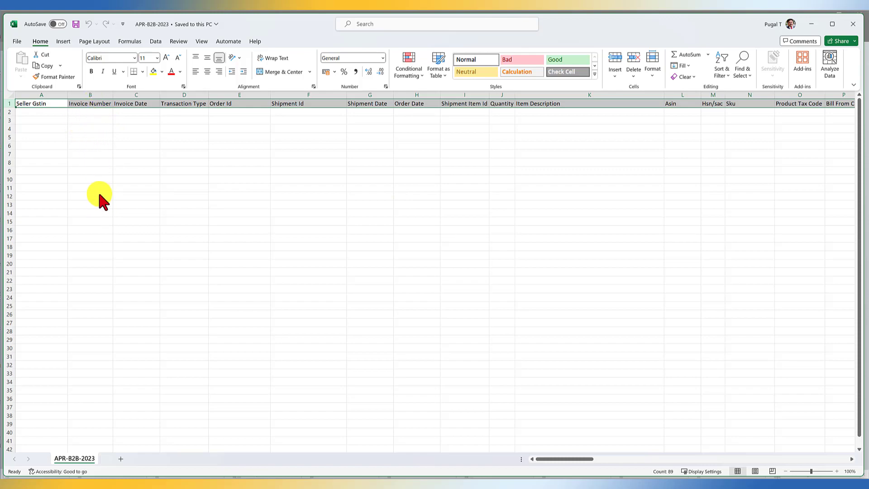
pyautogui.hotkey('alt', 'Tab')
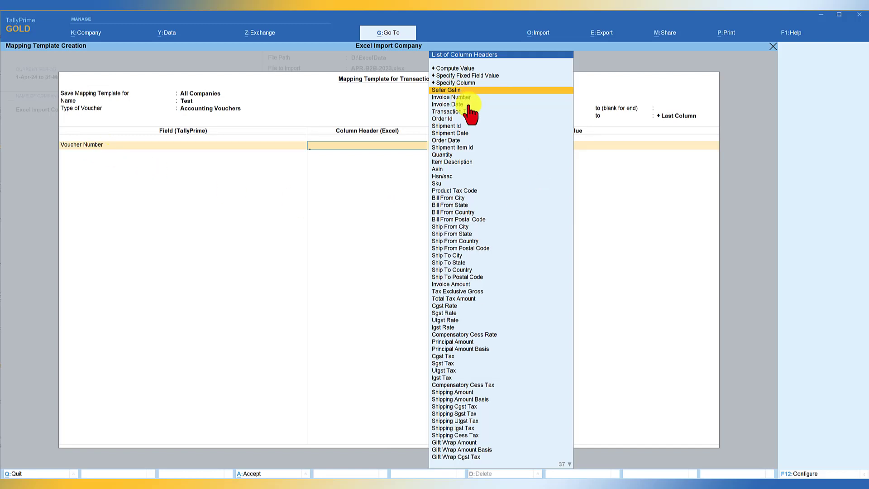
pyautogui.press('Down')
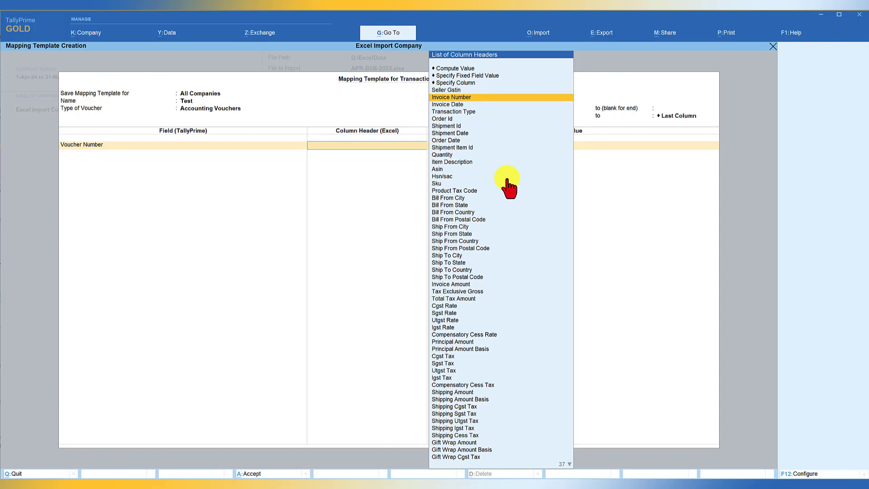
pyautogui.press('Return')
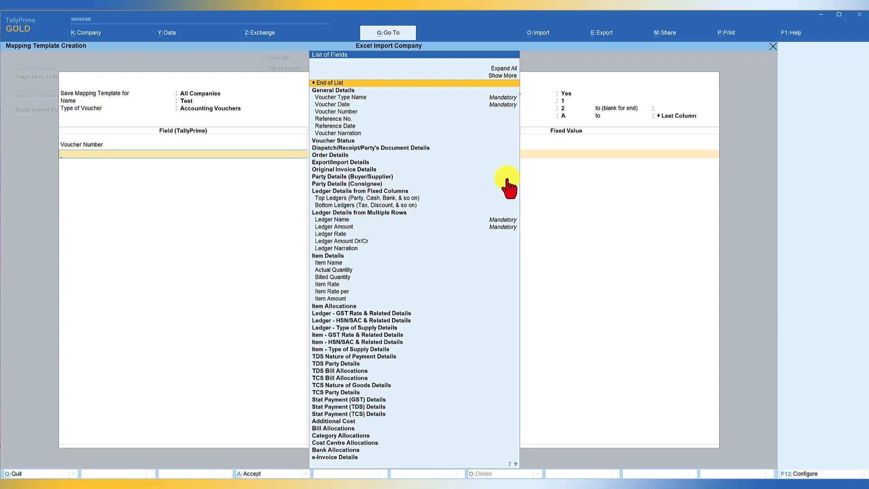
# - Remap Voucher Number to Excel column A via Specify Column instead of the Invoice Number header
pyautogui.press('BackSpace')
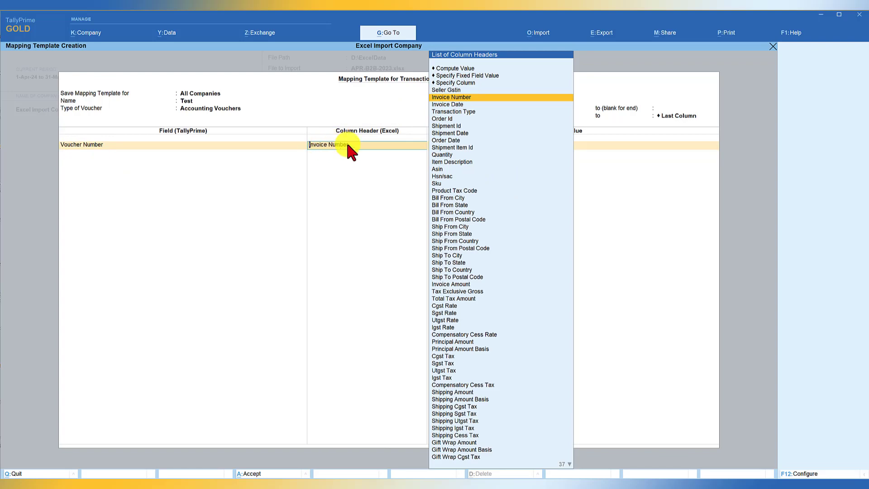
pyautogui.press('Up')
pyautogui.press('Up')
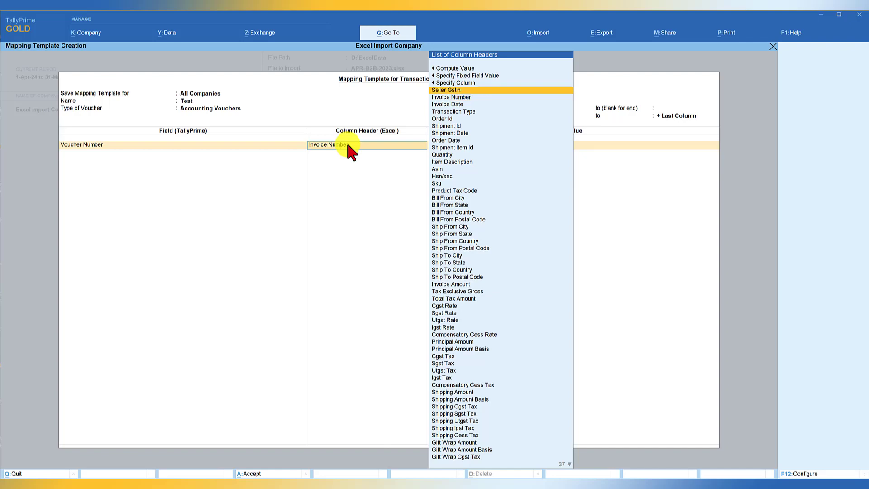
pyautogui.press('Return')
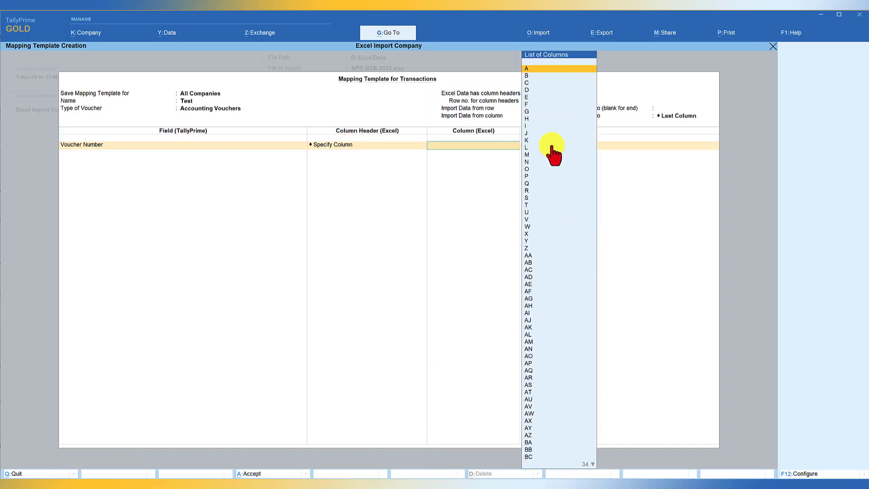
pyautogui.hotkey('alt', 'Tab')
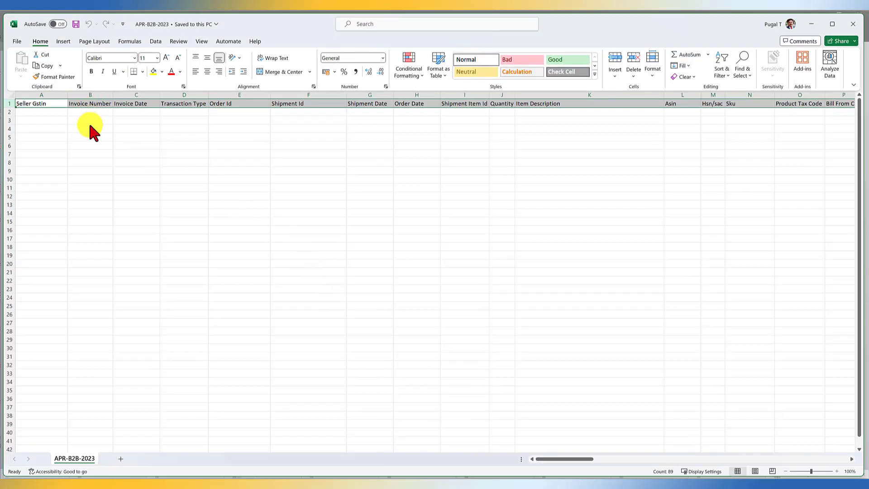
pyautogui.click(811, 24)
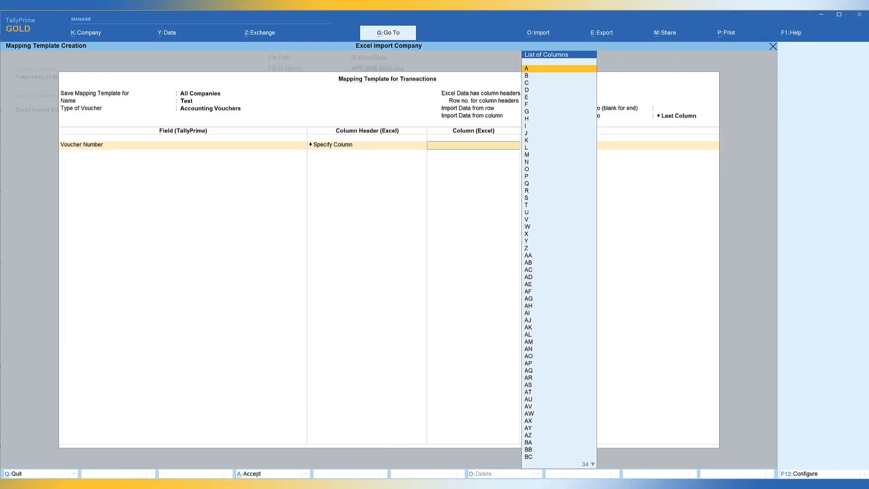
pyautogui.press('Return')
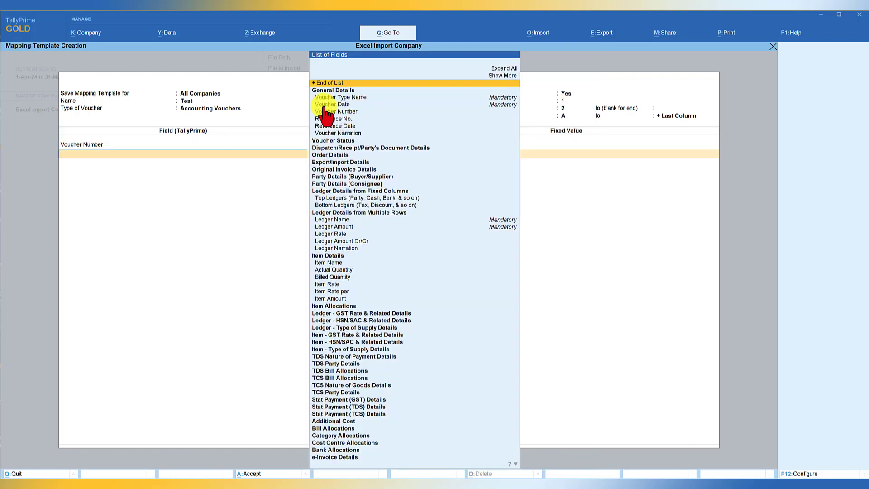
# - Add Voucher Date as the second field, mapped to the Excel header Invoice Date
pyautogui.press('Down')
pyautogui.press('Down')
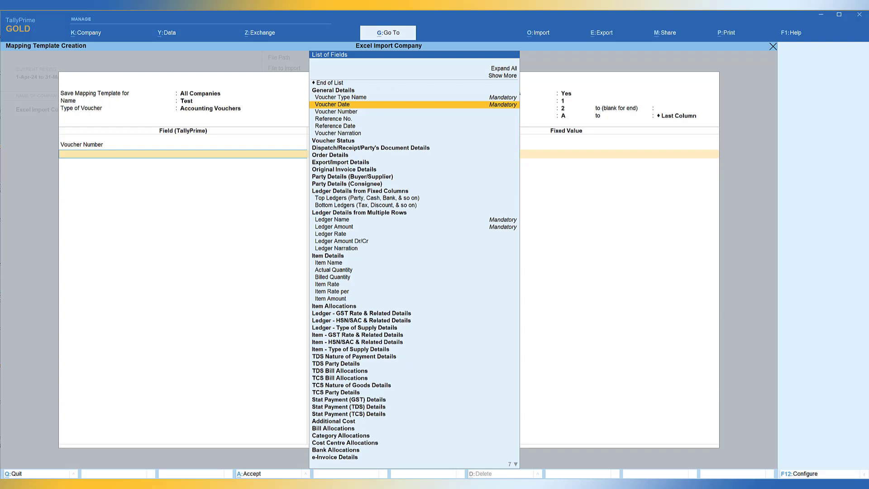
pyautogui.press('Return')
pyautogui.press('Down')
pyautogui.press('Down')
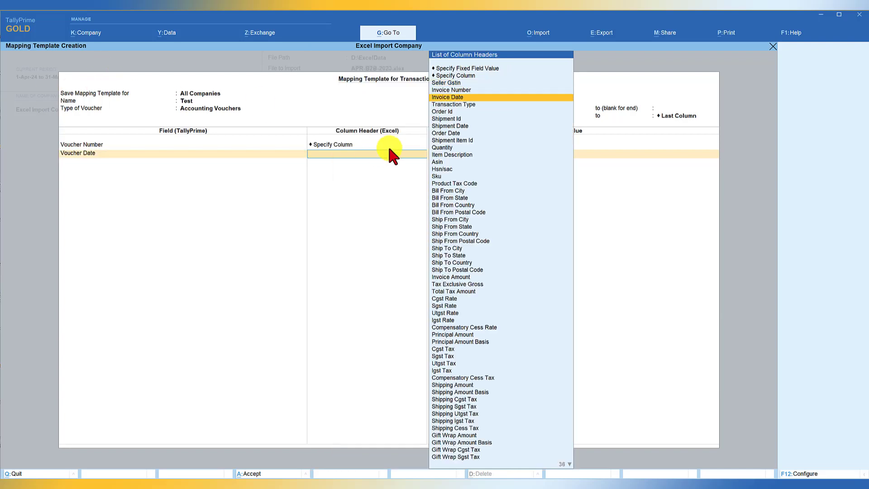
pyautogui.press('Return')
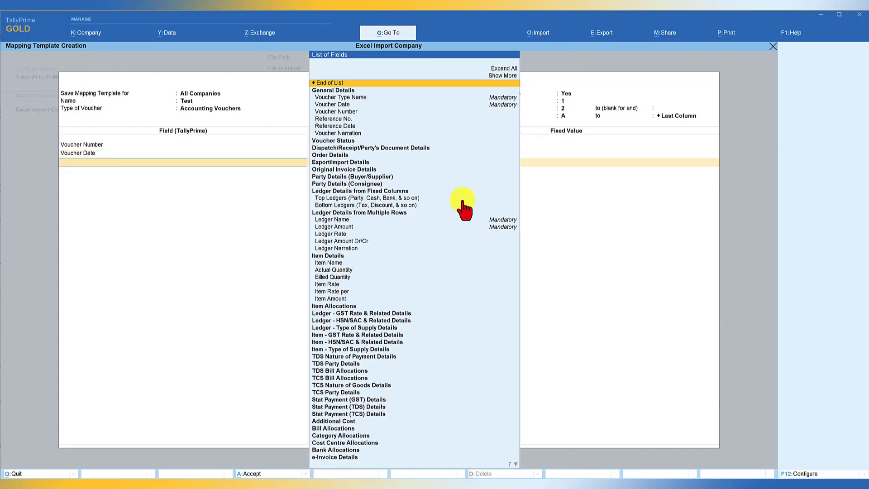